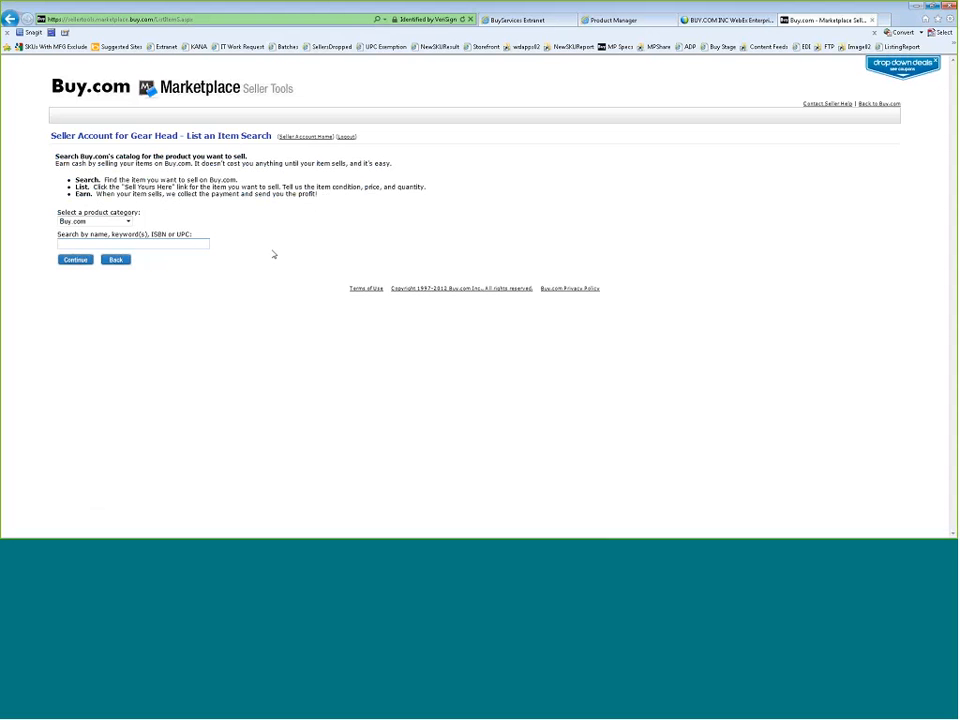
Search the catalog for "canon digital camera" and open the Canon EOS Rebel T3i 18-55mm IS II Kit product page
type("canon digital camera")
key("Return")
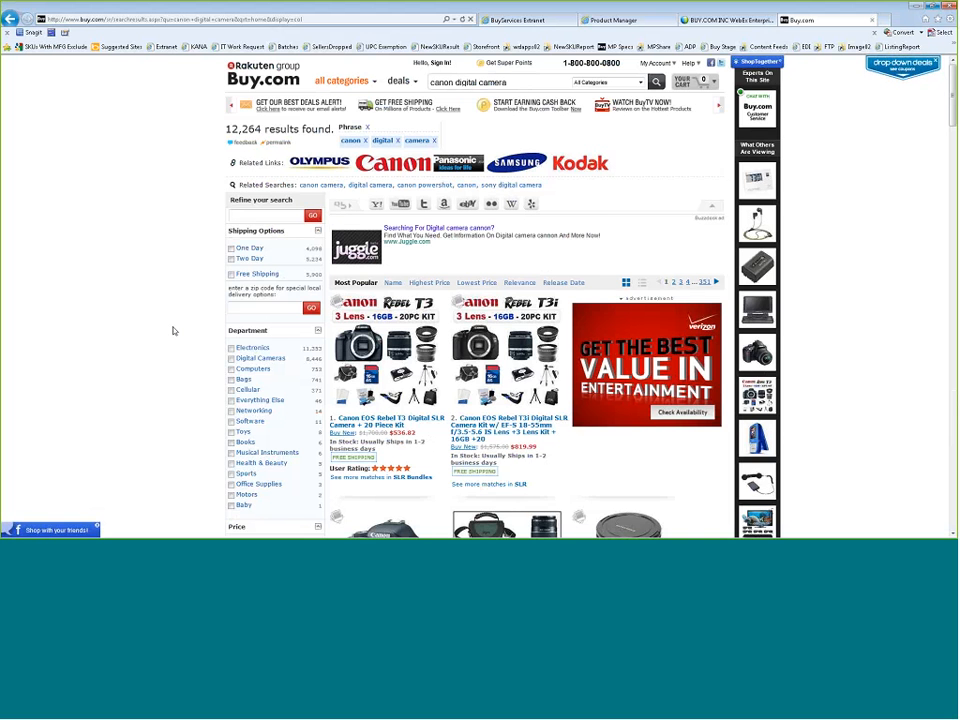
scroll(173, 331, "down", 3)
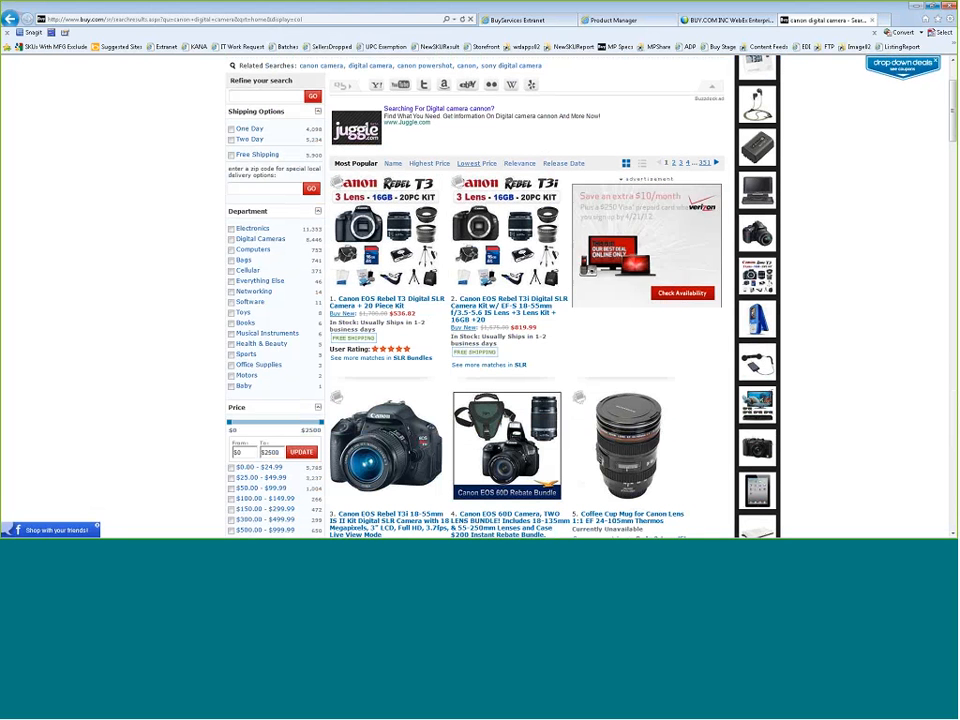
scroll(167, 366, "down", 5)
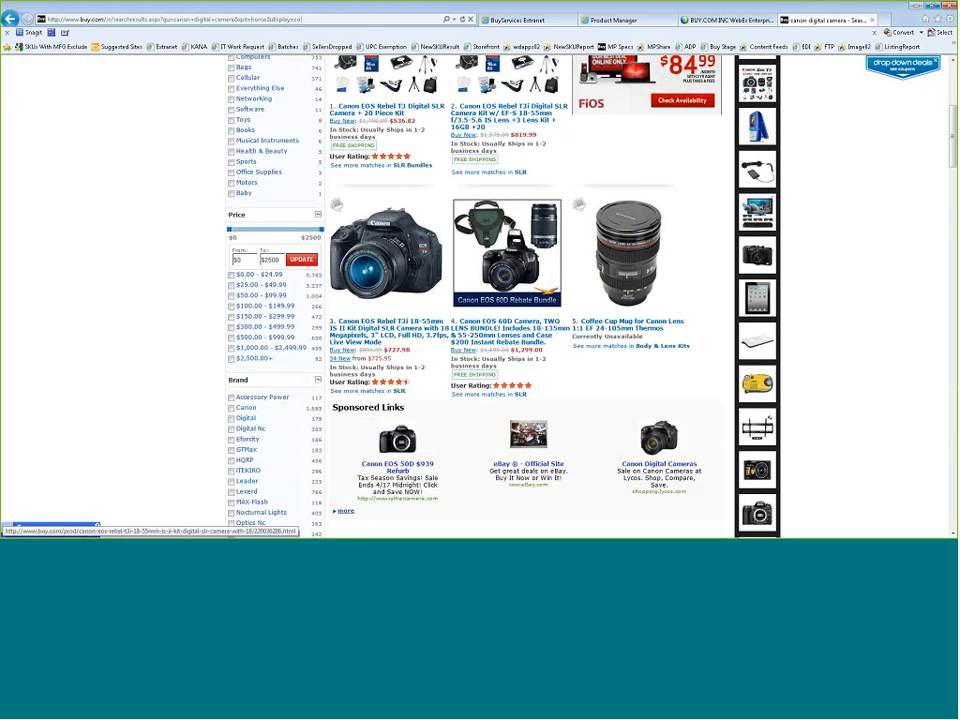
left_click(388, 276)
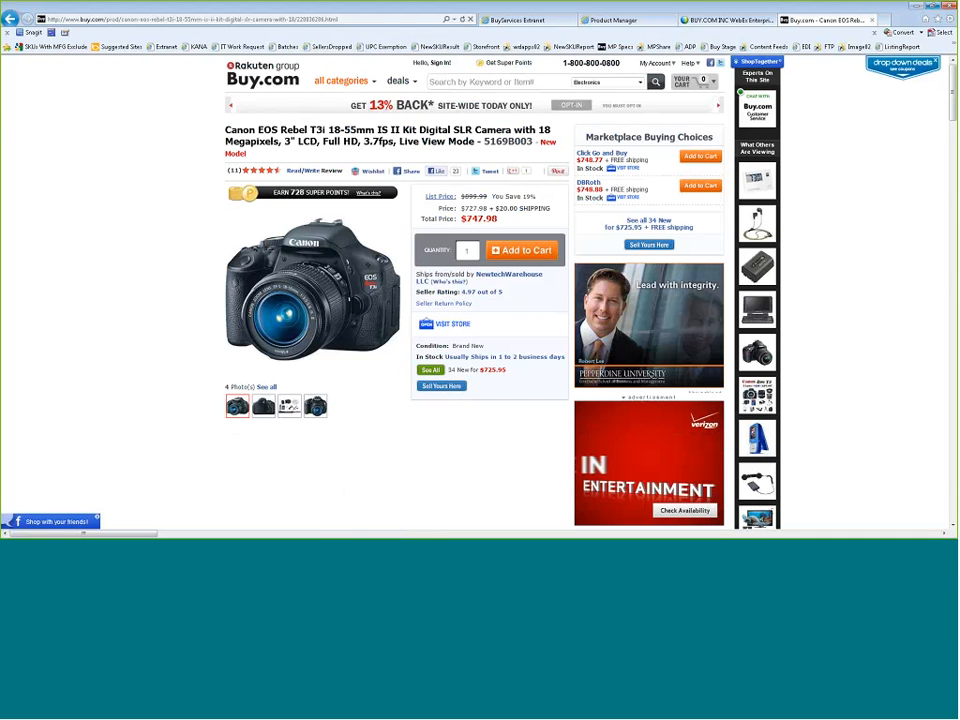
Start a seller listing for this Canon EOS Rebel T3i kit from its product page
scroll(165, 242, "down", 1)
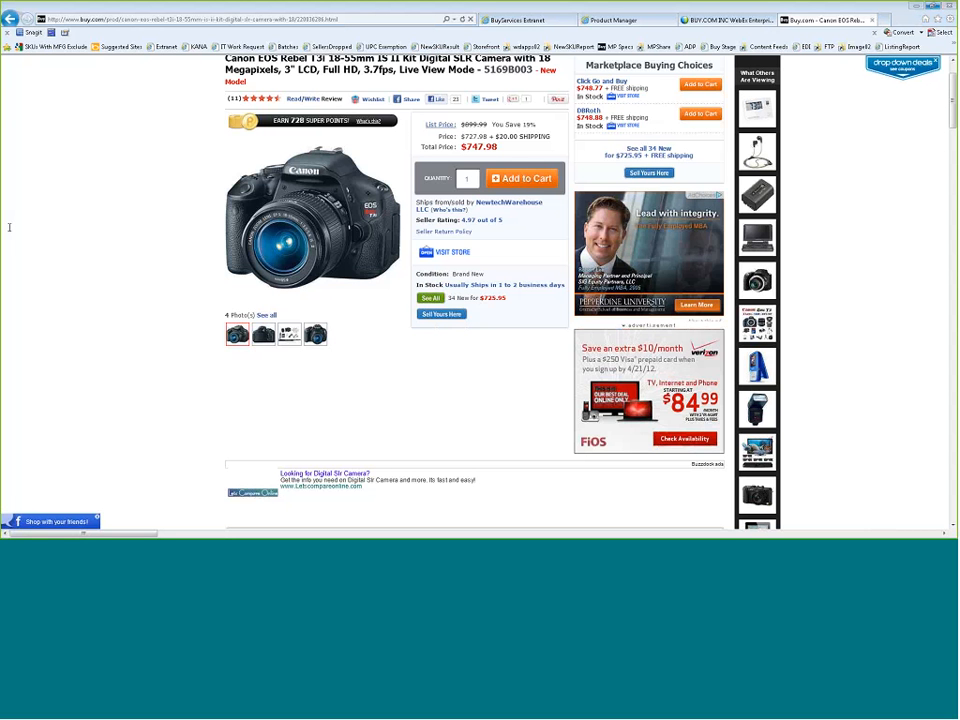
left_click(441, 315)
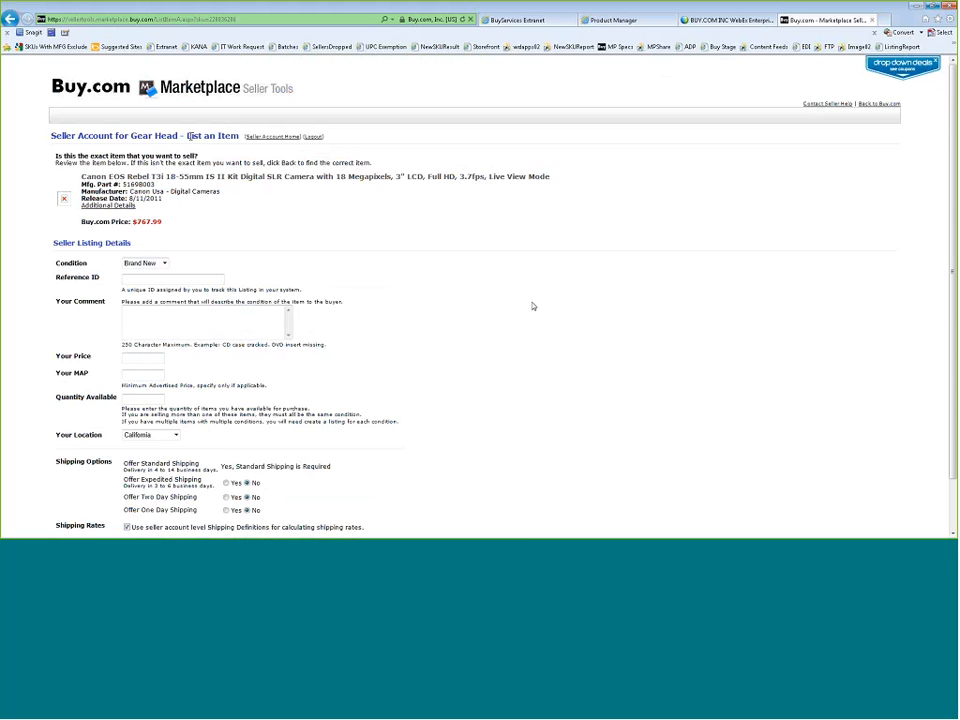
Examine the available Condition choices in the listing details, keeping Brand New selected
scroll(533, 306, "down", 1)
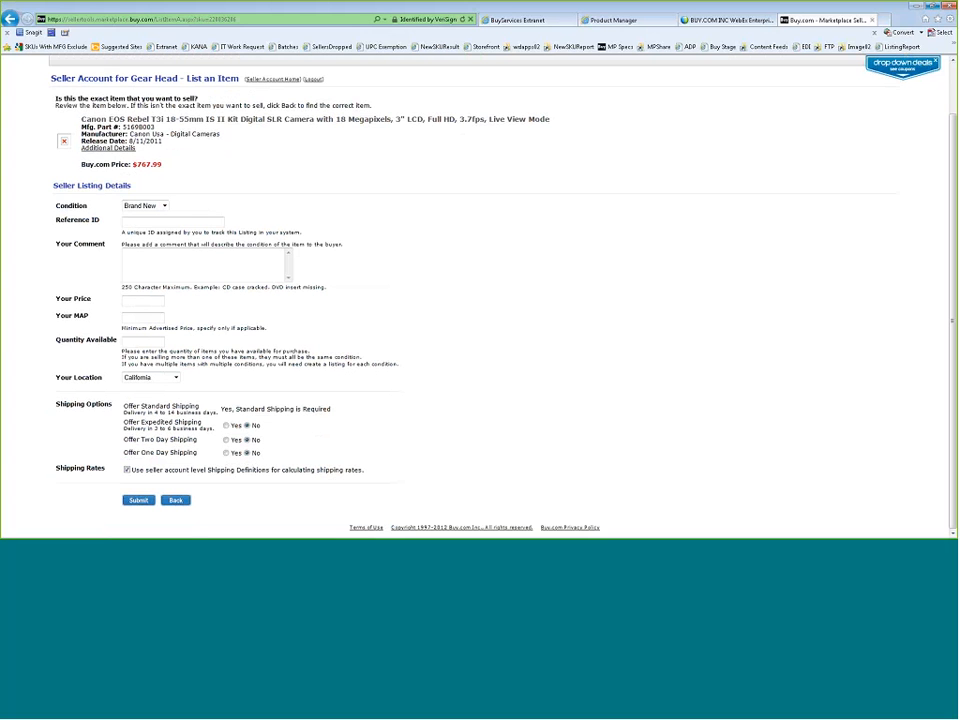
left_click(165, 206)
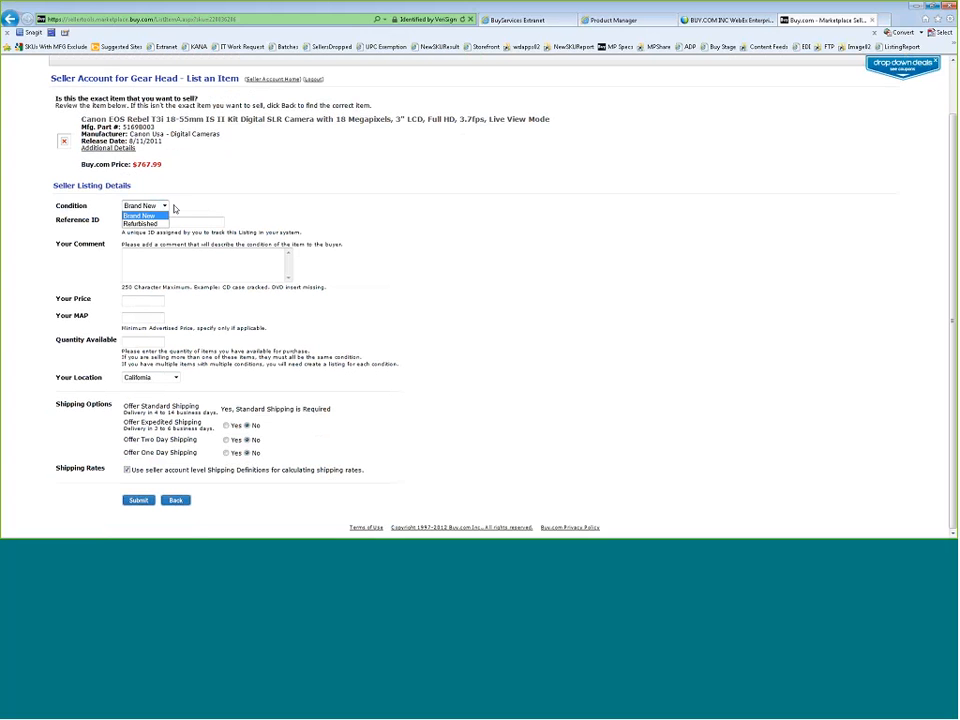
left_click(266, 212)
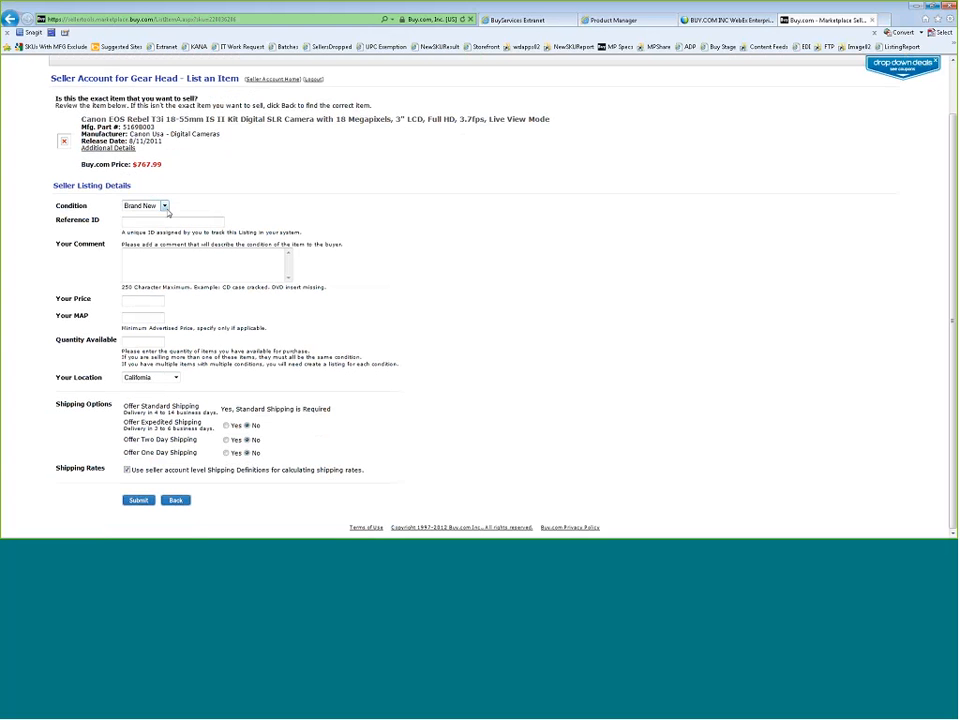
left_click(164, 206)
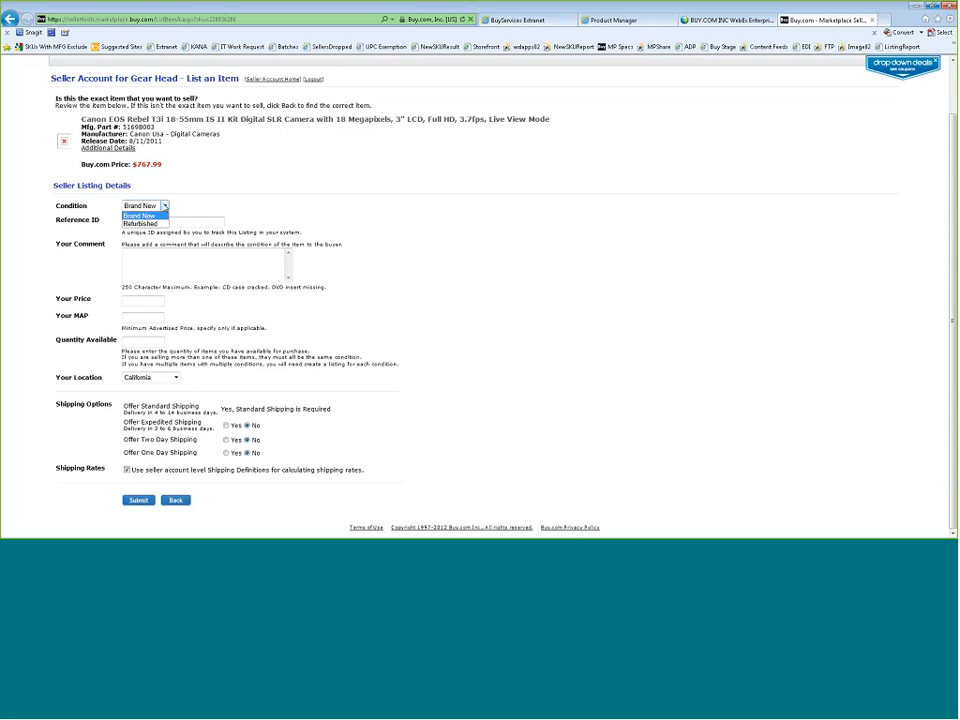
left_click(230, 205)
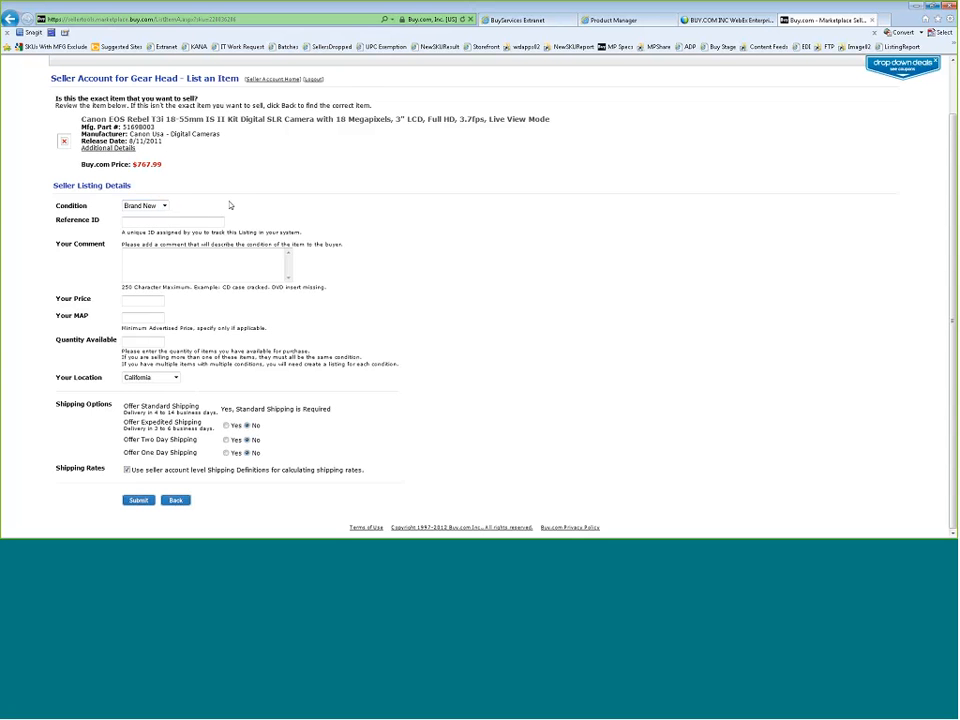
left_click(164, 206)
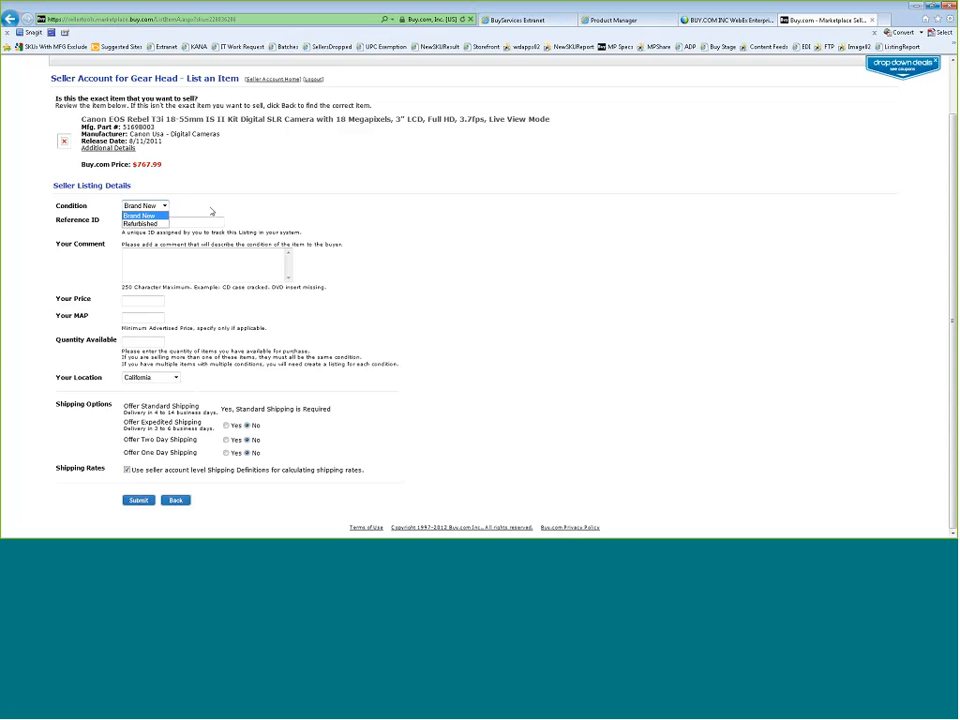
left_click(318, 219)
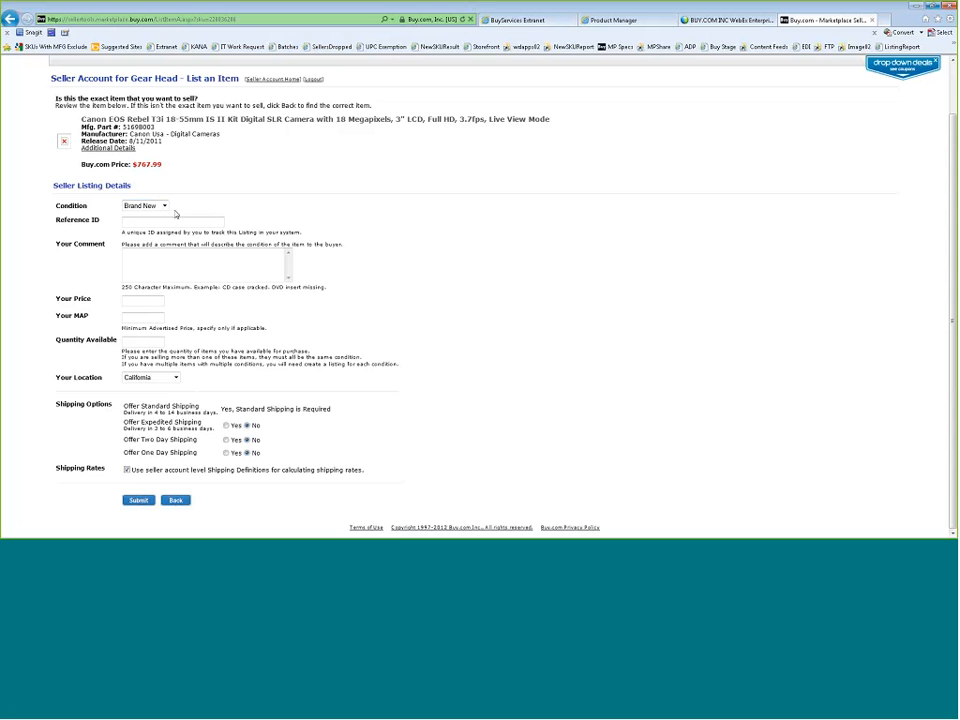
Enter TESTING1 as the listing's reference ID and "Brand New!!" as the comment
left_click(176, 220)
left_click(132, 265)
left_click(137, 299)
left_click(146, 223)
type("TESTING")
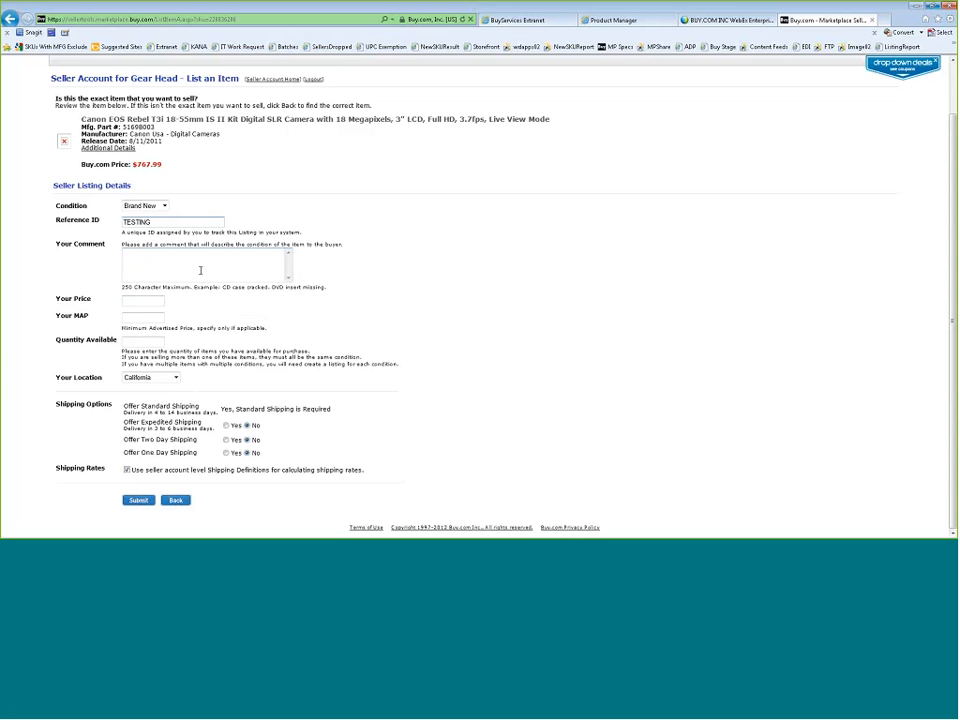
type("1")
left_click(198, 265)
type("Sc")
type("and New! !")
Set the price to 1500.00, the MAP to 1999.99 and the available quantity to 1, keeping California as the location
left_click(147, 302)
type("150")
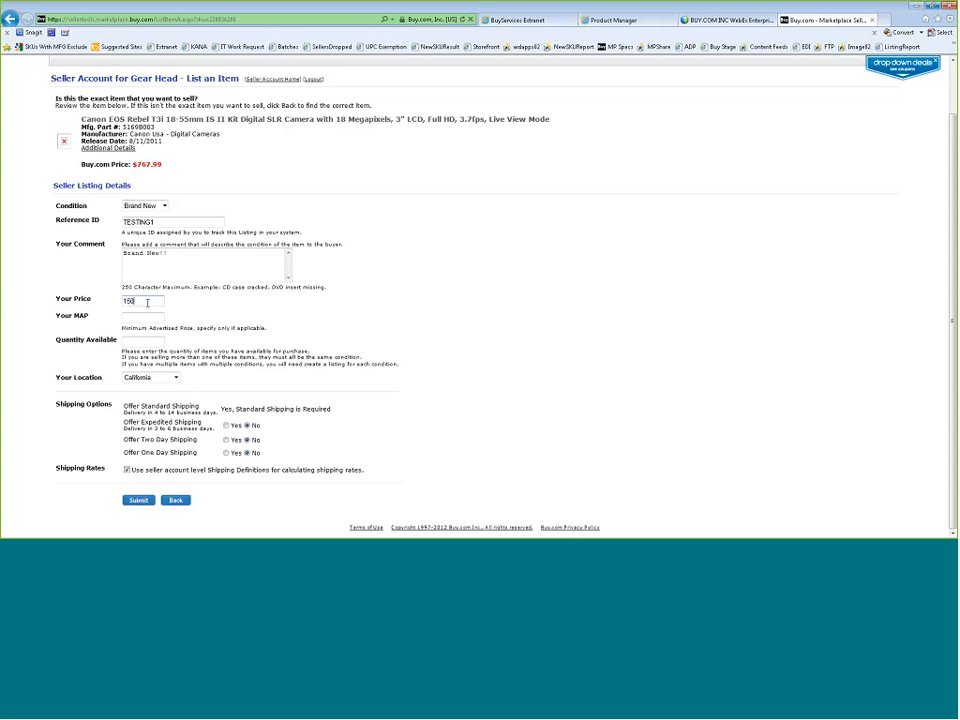
type("0.00")
left_click(141, 317)
type("1999.99")
left_click(136, 342)
type("1")
left_click(176, 380)
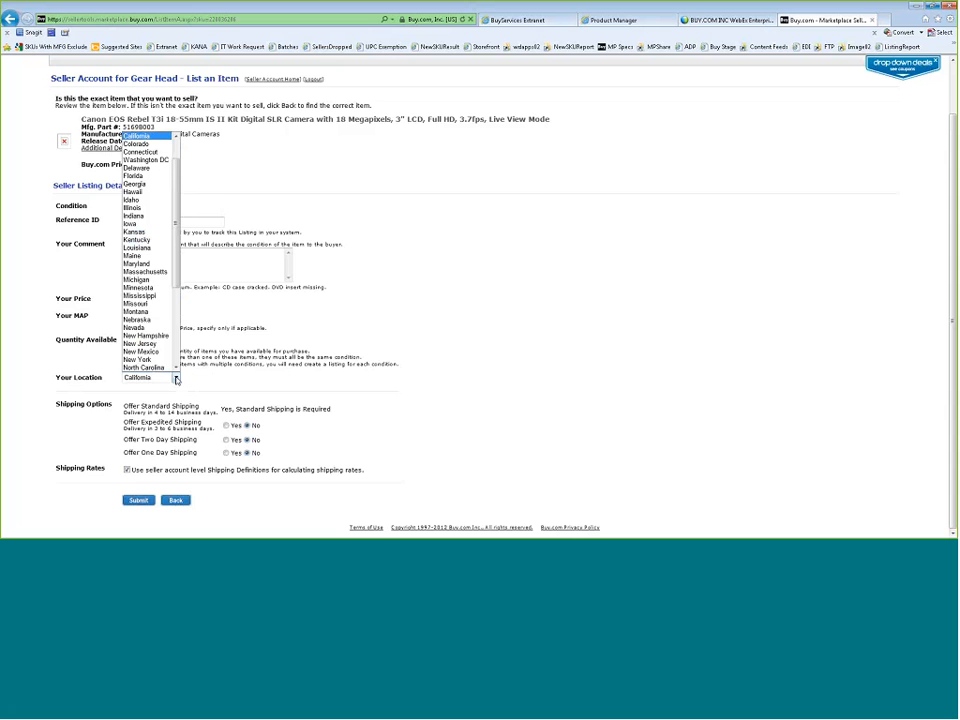
left_click(230, 384)
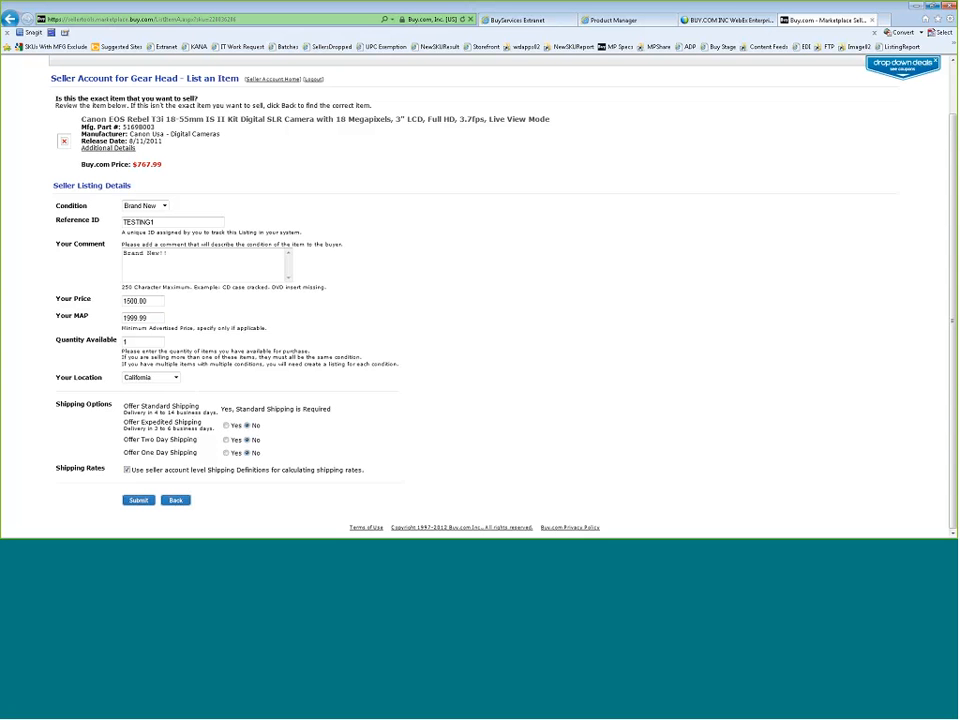
Switch the expedited, two day and one day shipping offers to Yes and back to No
left_click(227, 426)
left_click(228, 426)
left_click(229, 440)
left_click(233, 454)
left_click(247, 426)
left_click(247, 440)
left_click(247, 453)
Turn off the account-level shipping definitions to show custom rates, and offer expedited shipping
left_click(127, 470)
scroll(392, 469, "down", 2)
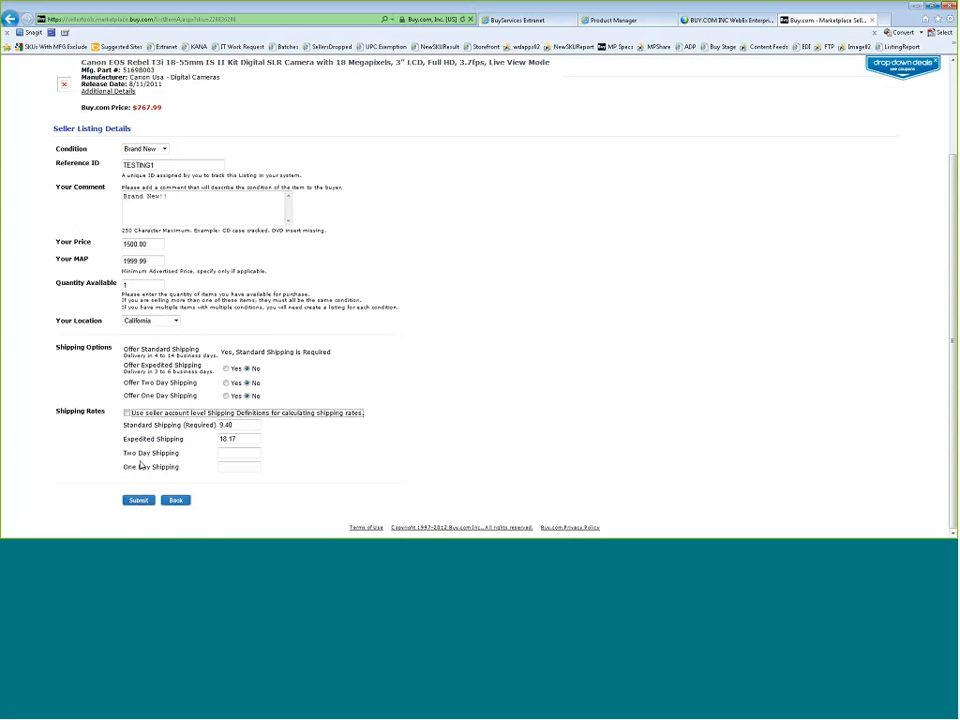
left_click(234, 368)
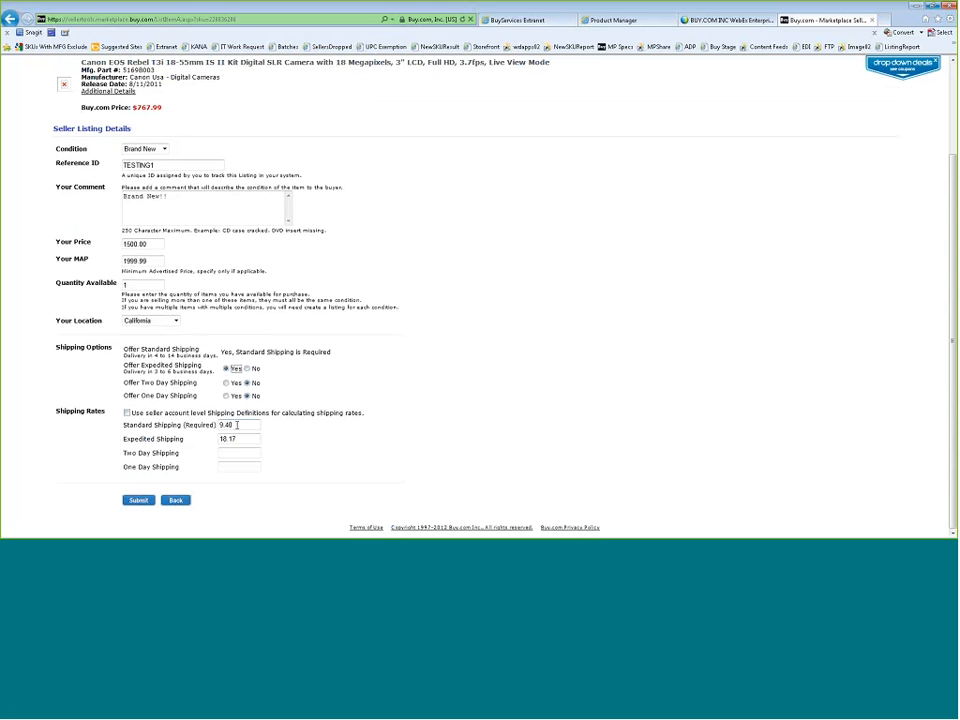
Set the custom shipping rates to 5.00 for standard and 50.00 for expedited
left_click_drag(237, 425, 183, 436)
type("5.00")
left_click_drag(238, 439, 189, 441)
type("50")
type(".00")
Set the standard shipping rate to 0.00, try 0.00 for expedited shipping, and clear the expedited rate
left_click_drag(234, 424, 188, 428)
type("0.00")
key("Tab")
type("0.00")
key("BackSpace")
key("BackSpace")
key("BackSpace")
key("BackSpace")
Use the seller account level shipping definitions for the rates again and submit the new listing
left_click(128, 414)
left_click(127, 413)
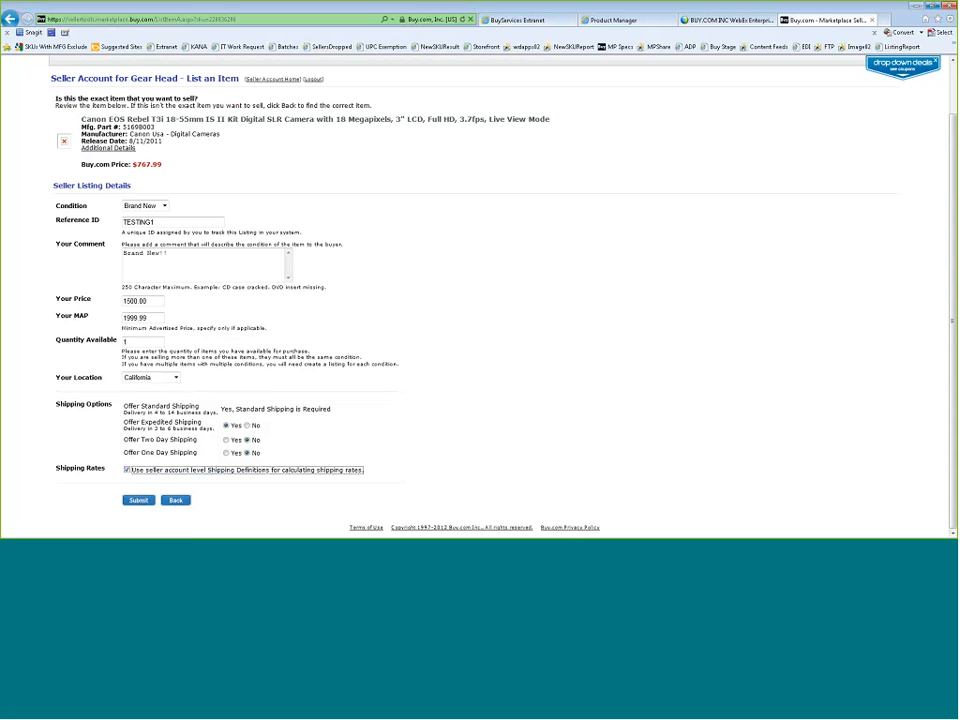
left_click(137, 500)
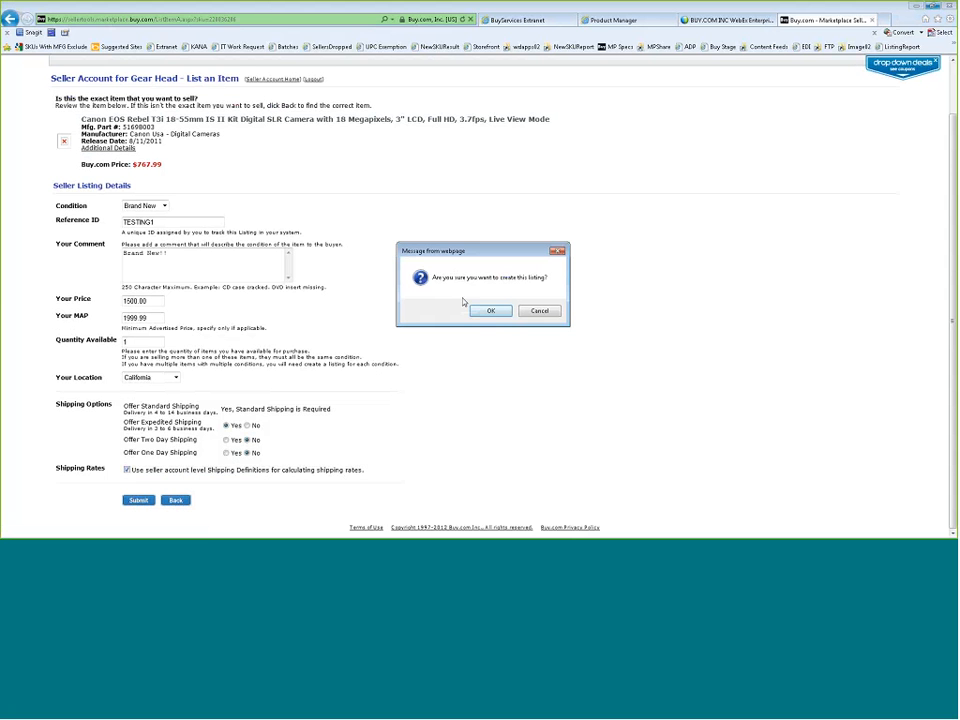
left_click_drag(477, 252, 335, 158)
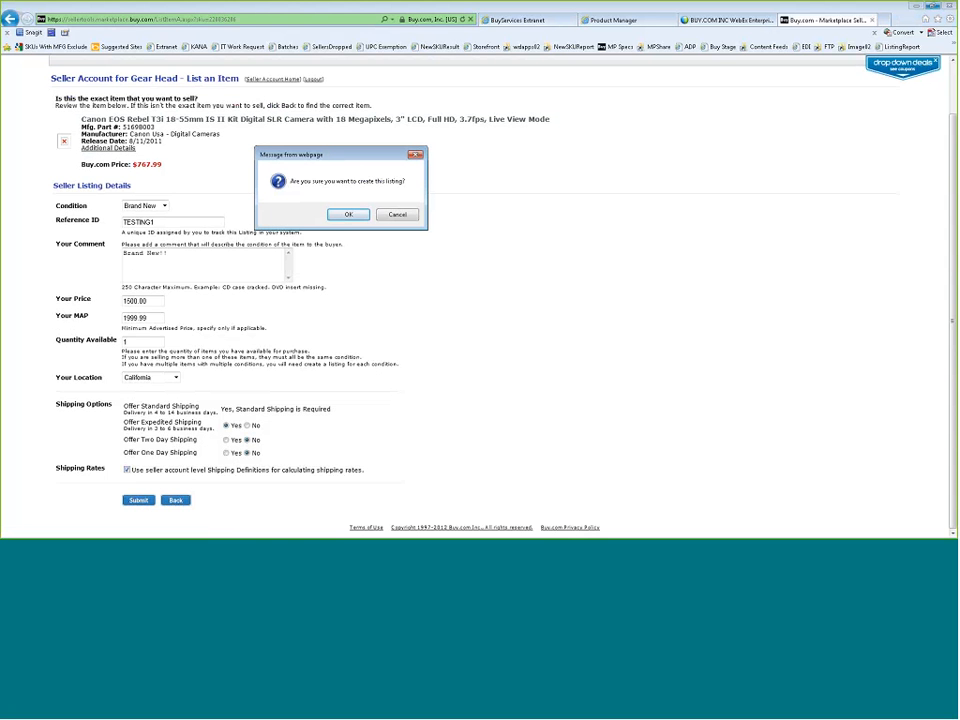
left_click(349, 215)
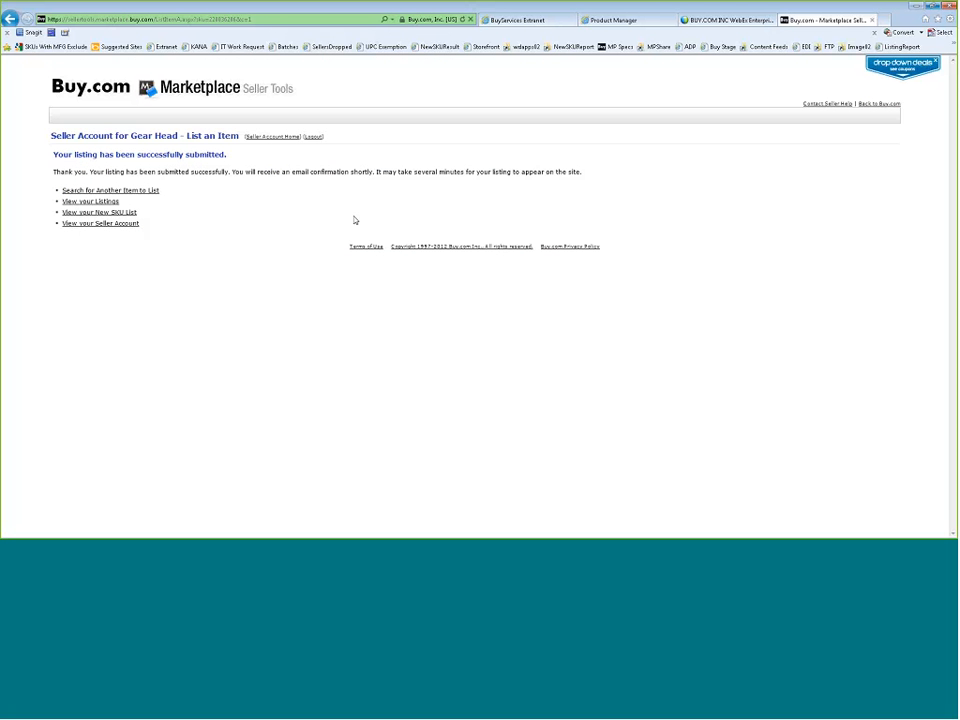
Go from the seller account home to the listing search, list all open listings and refresh the results
left_click(270, 137)
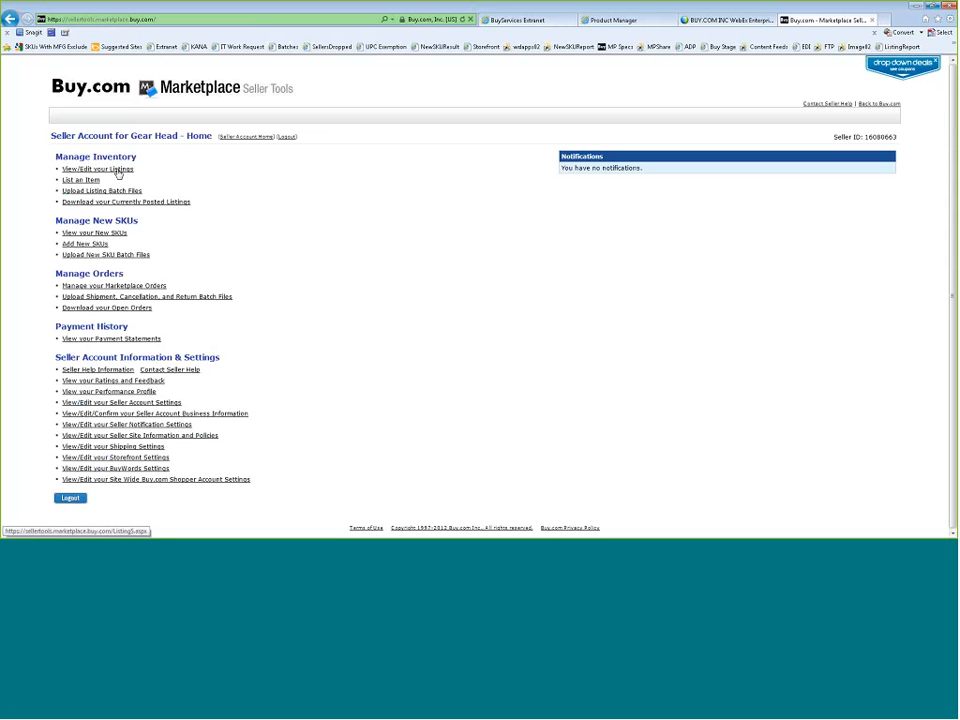
left_click(118, 170)
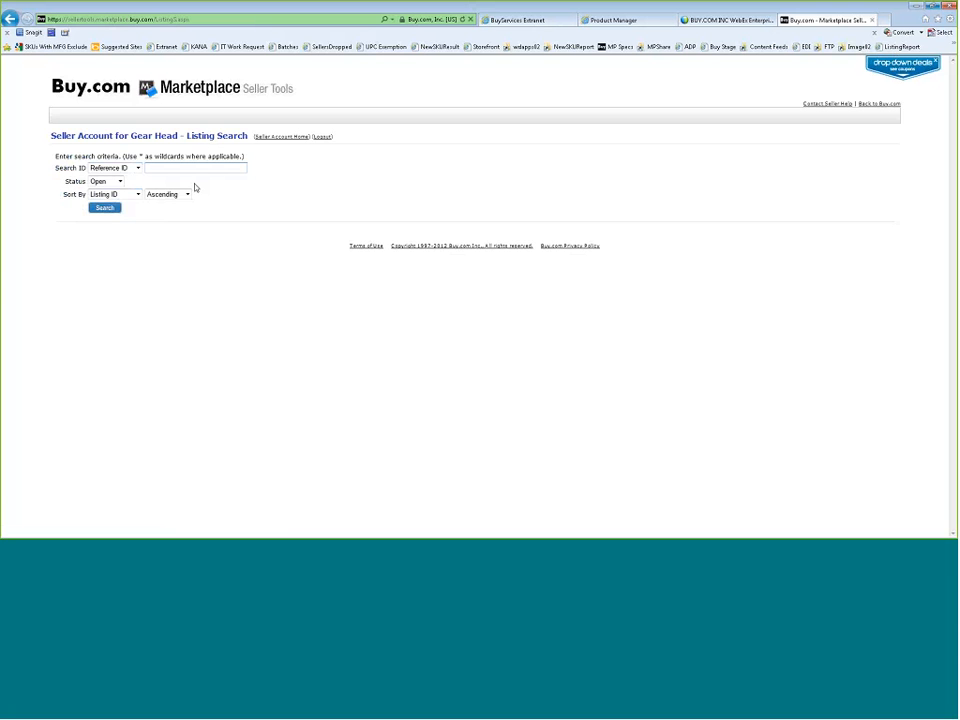
left_click(105, 208)
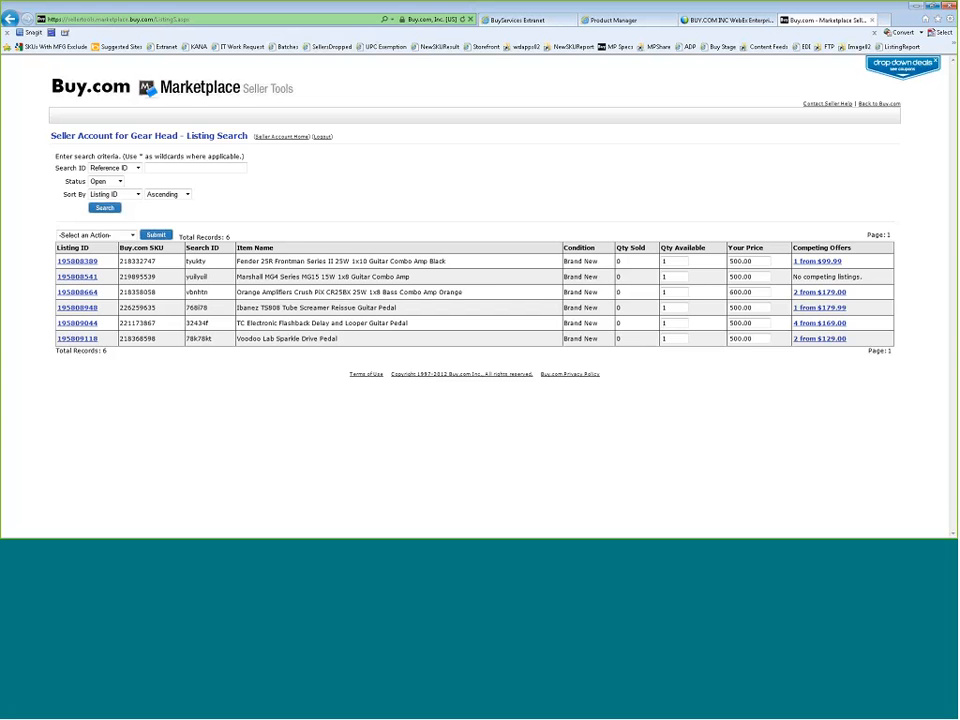
key("F5")
key("Return")
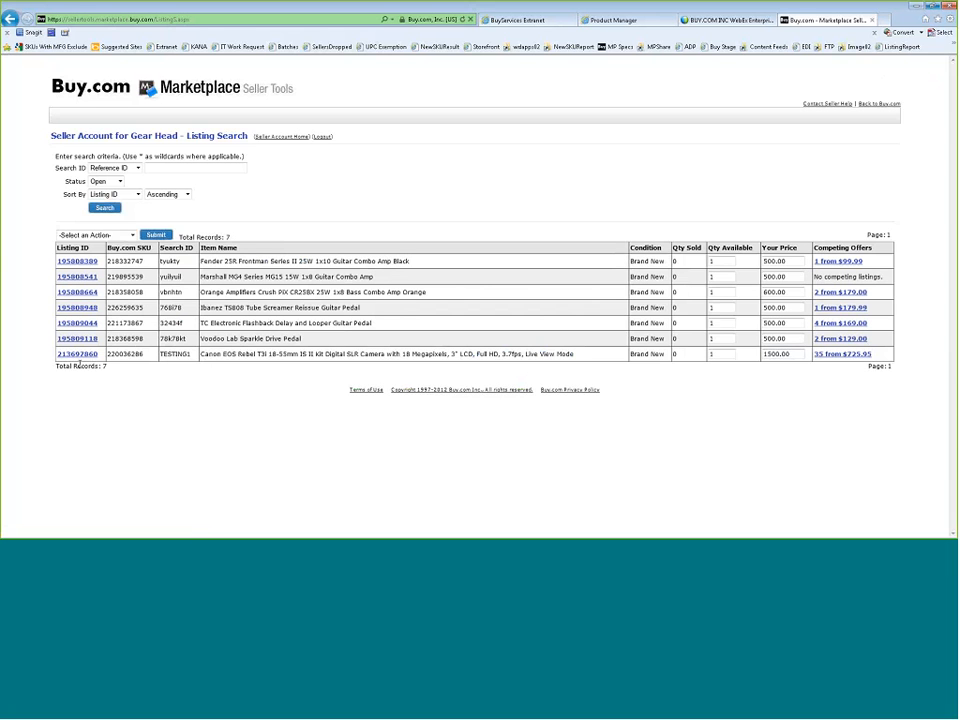
Open the TESTING1 camera listing for editing and examine its Buy.com price
left_click(77, 355)
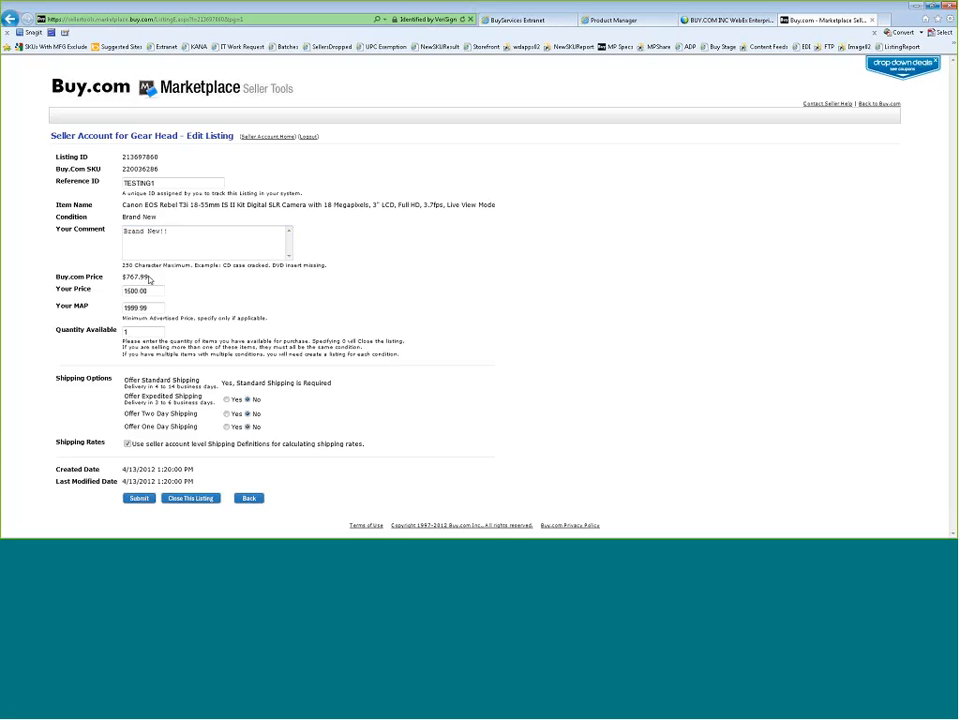
left_click_drag(152, 277, 121, 277)
left_click(147, 279)
double_click(147, 279)
triple_click(140, 282)
left_click(198, 285)
Close the TESTING1 camera listing and confirm the closure
left_click(196, 498)
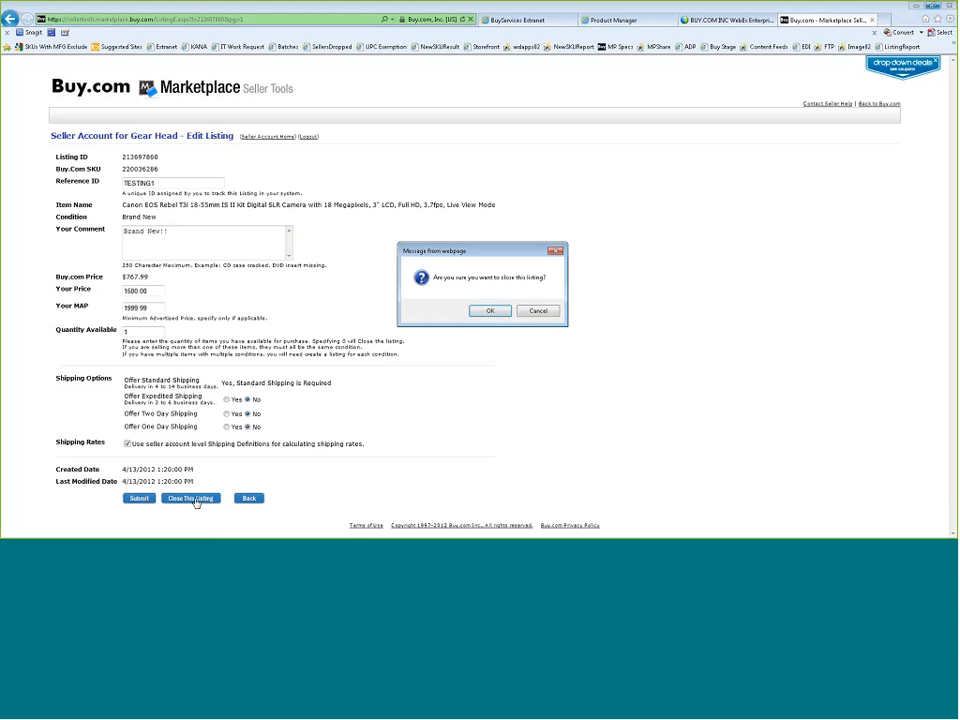
left_click_drag(431, 251, 370, 230)
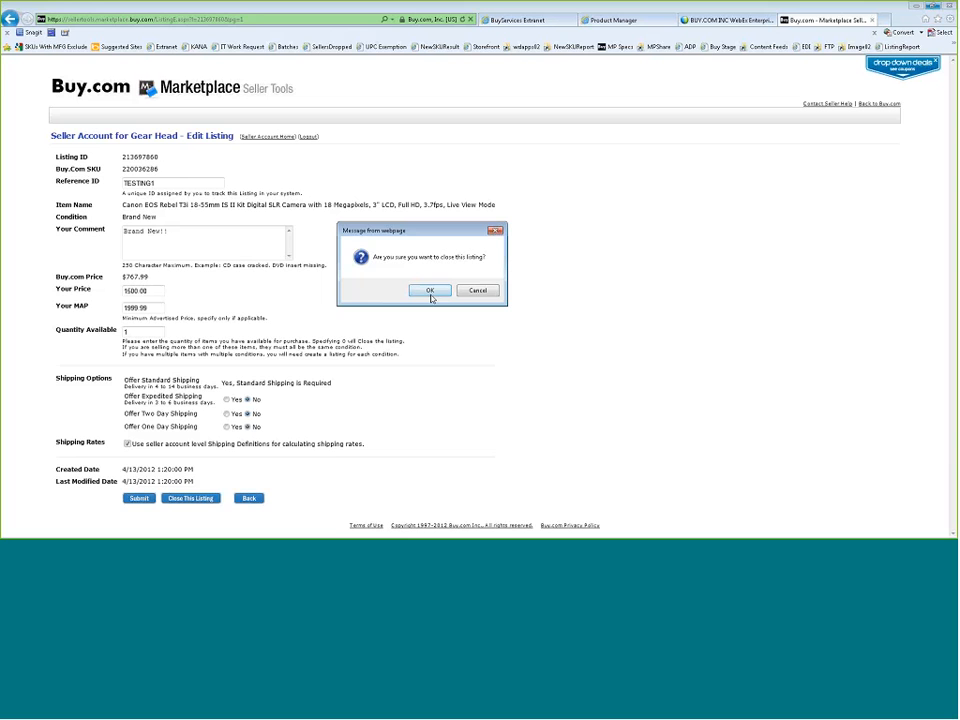
left_click(429, 290)
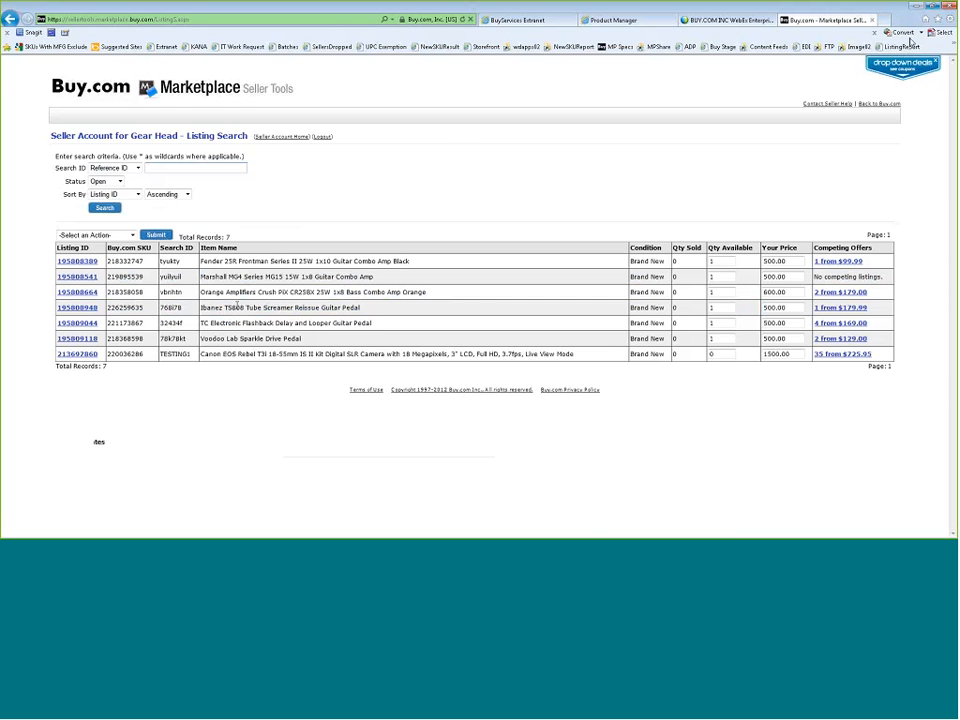
Open the buy.com home page in a new browser tab and look through its content
left_click(881, 21)
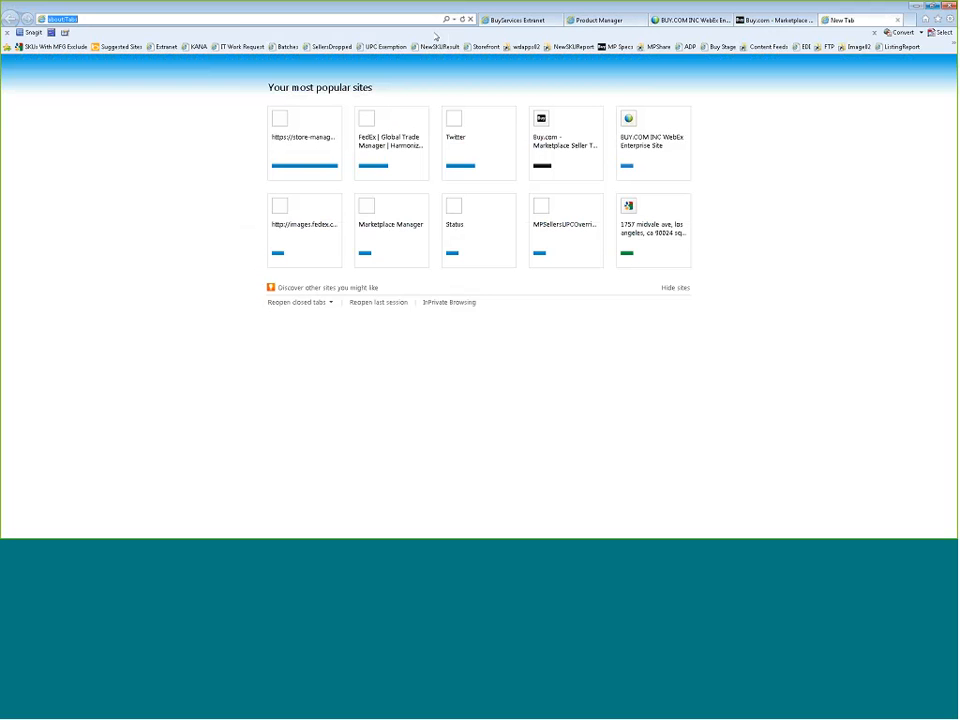
type("buy.com/")
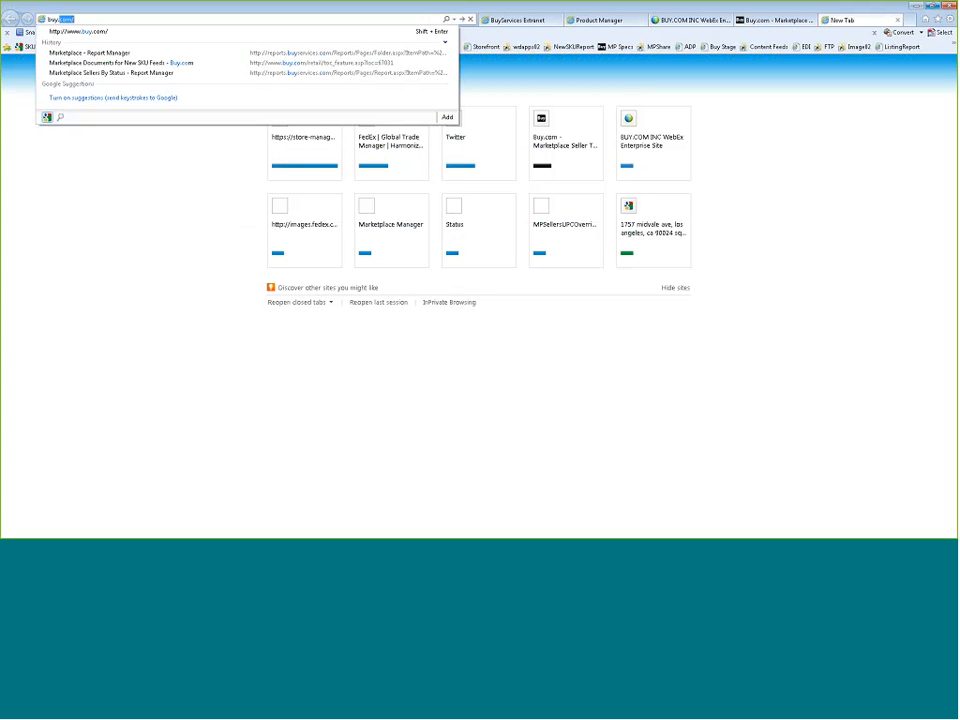
key("Return")
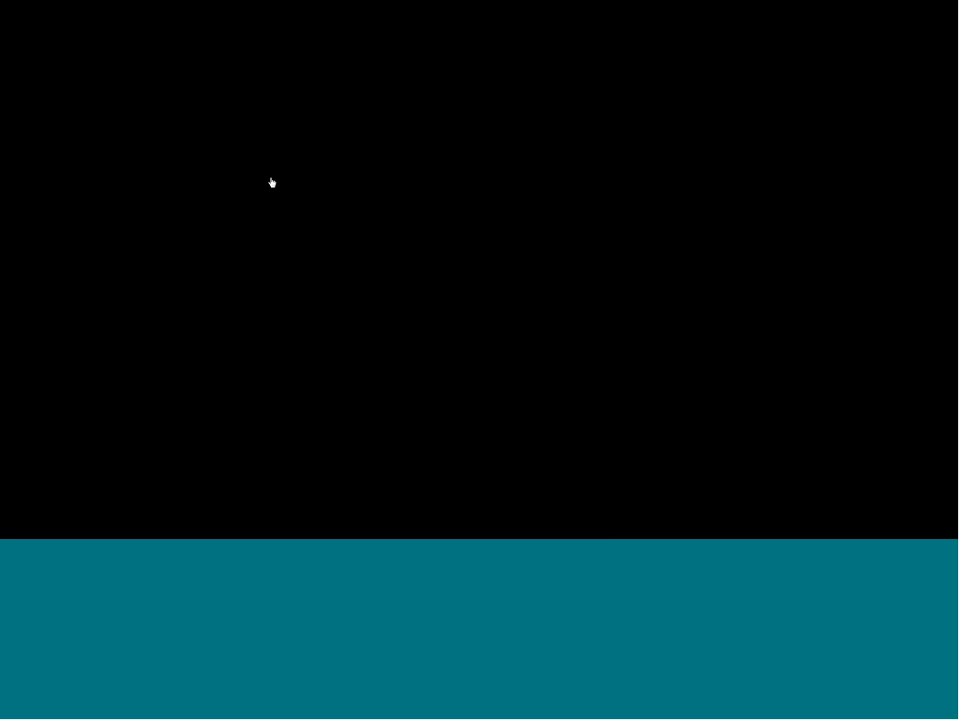
scroll(294, 372, "down", 3)
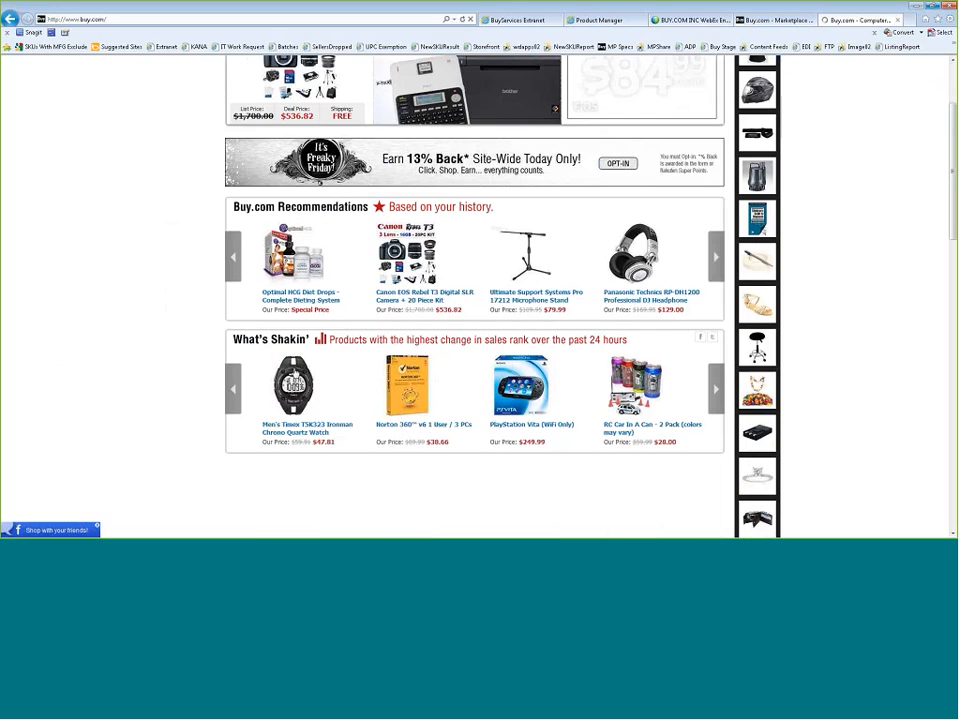
Open the Men's Timex T5K323 Ironman watch product page from the What's Shakin' section and close the advertisement pages
scroll(294, 378, "down", 1)
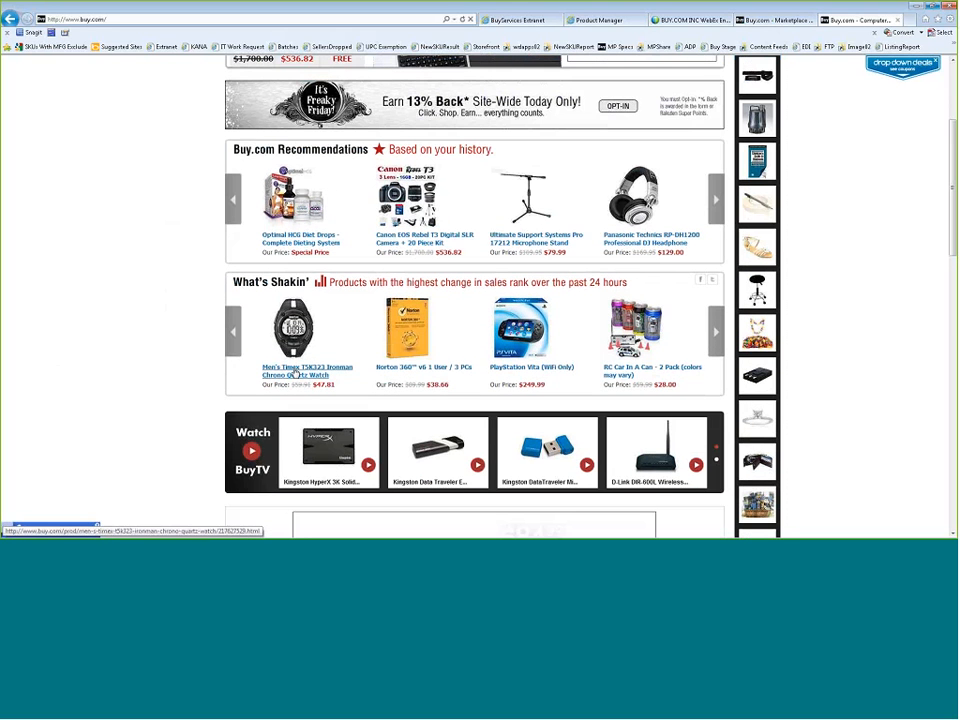
left_click(295, 374)
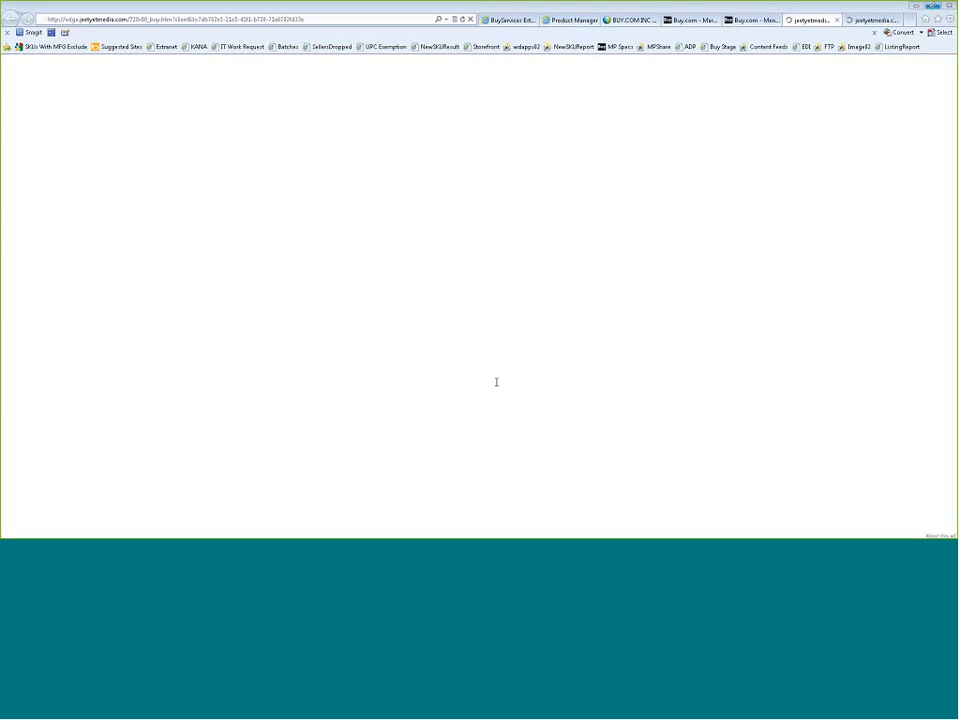
left_click(898, 20)
left_click(897, 20)
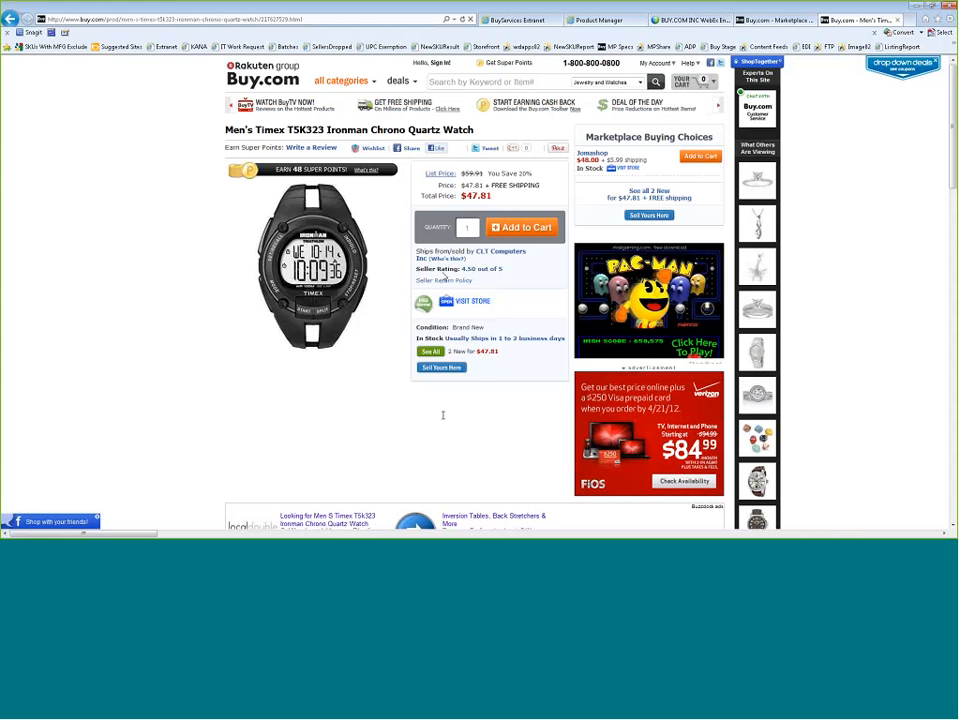
Return to the Marketplace seller listing search and refresh the list of open listings
left_click(741, 24)
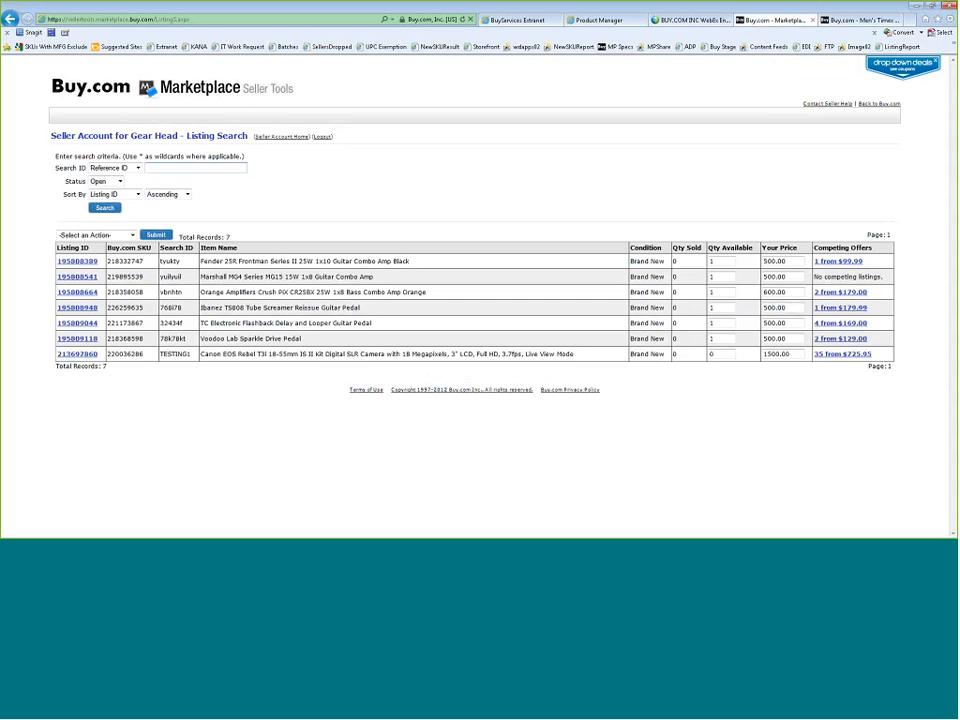
key("F5")
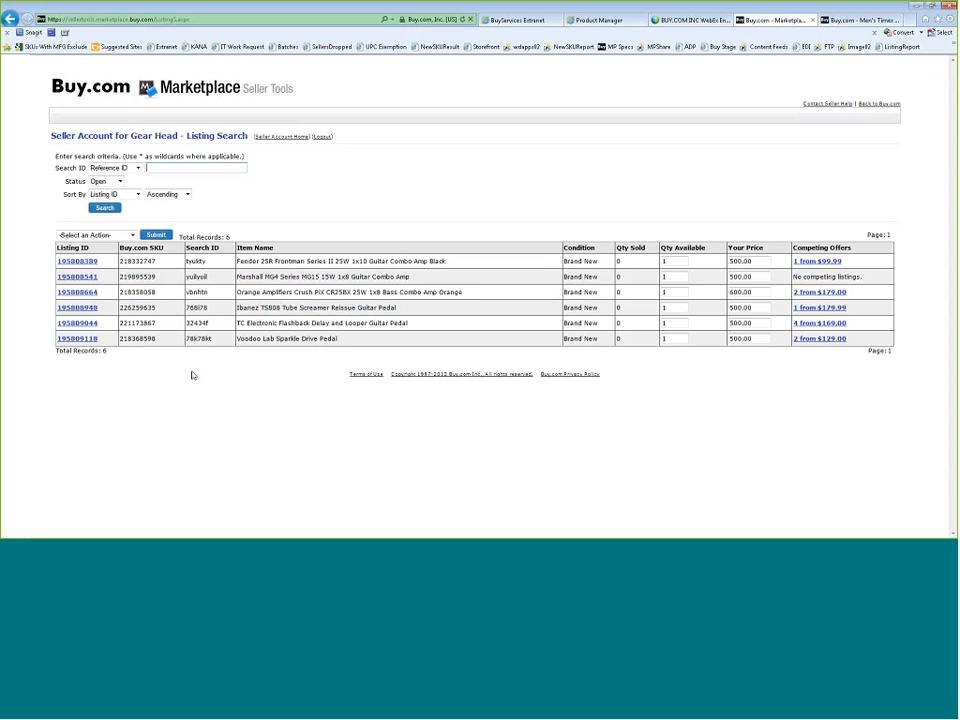
Search for listings with the status Closed, review them and return to the seller account home
left_click(101, 182)
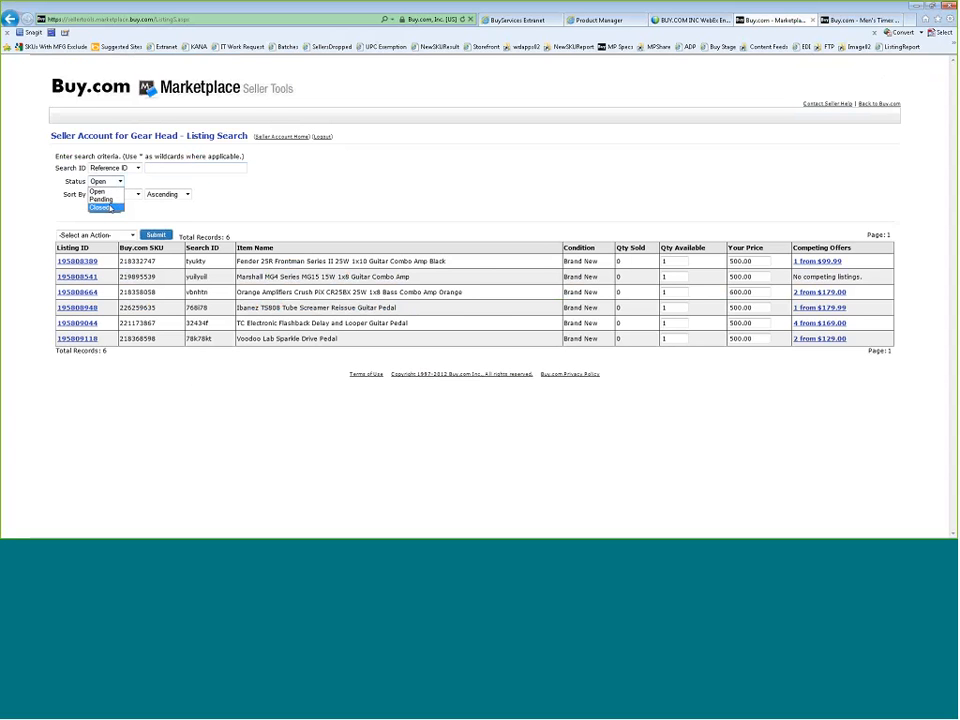
left_click(102, 207)
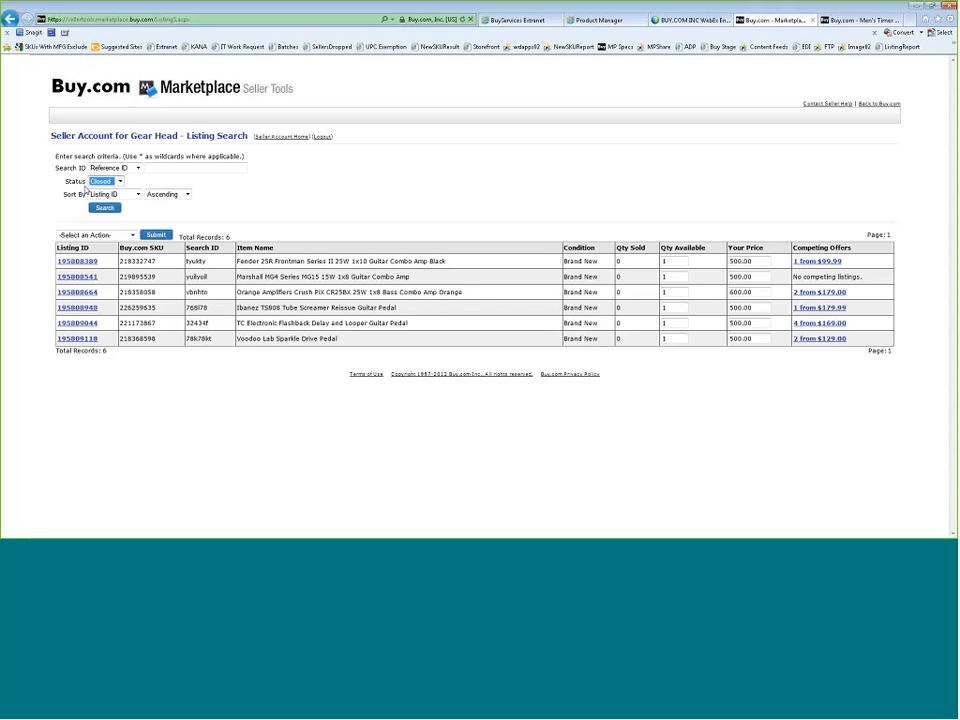
left_click(132, 410)
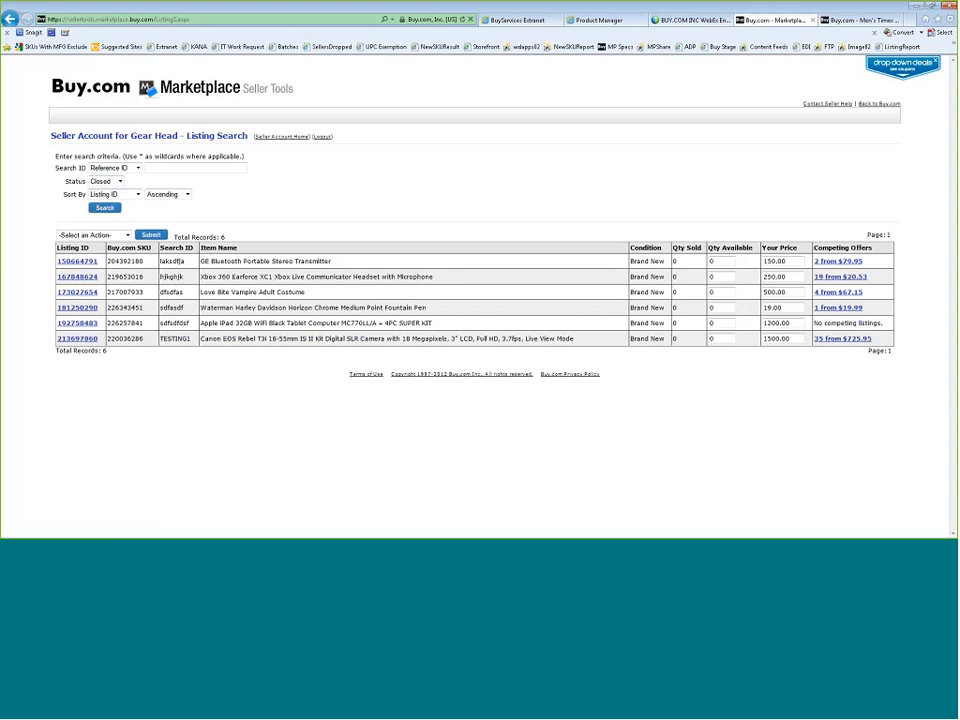
left_click(282, 137)
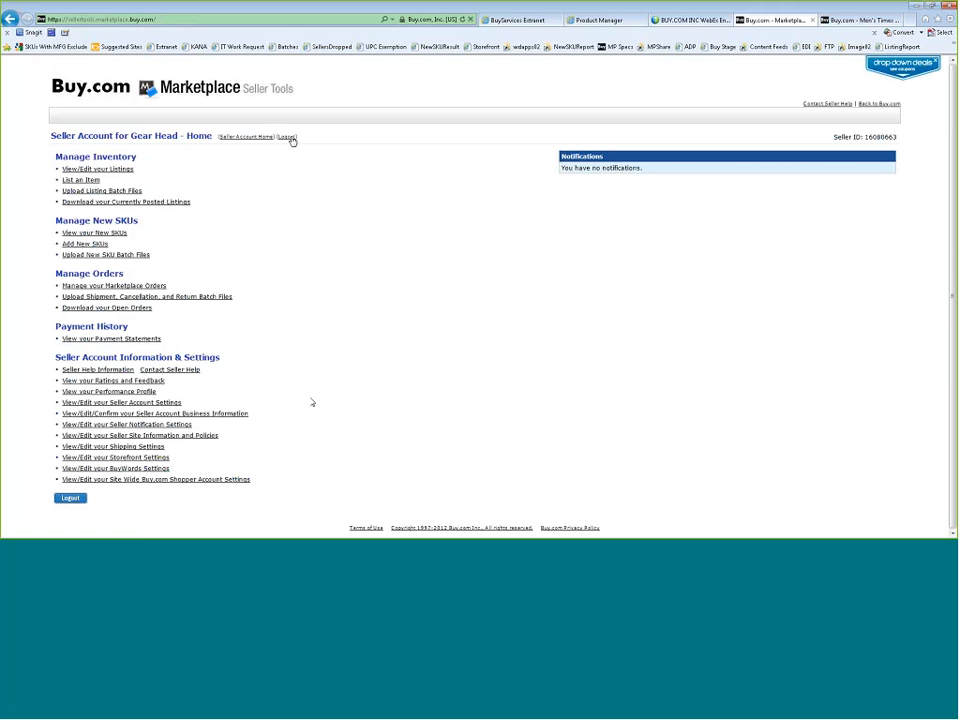